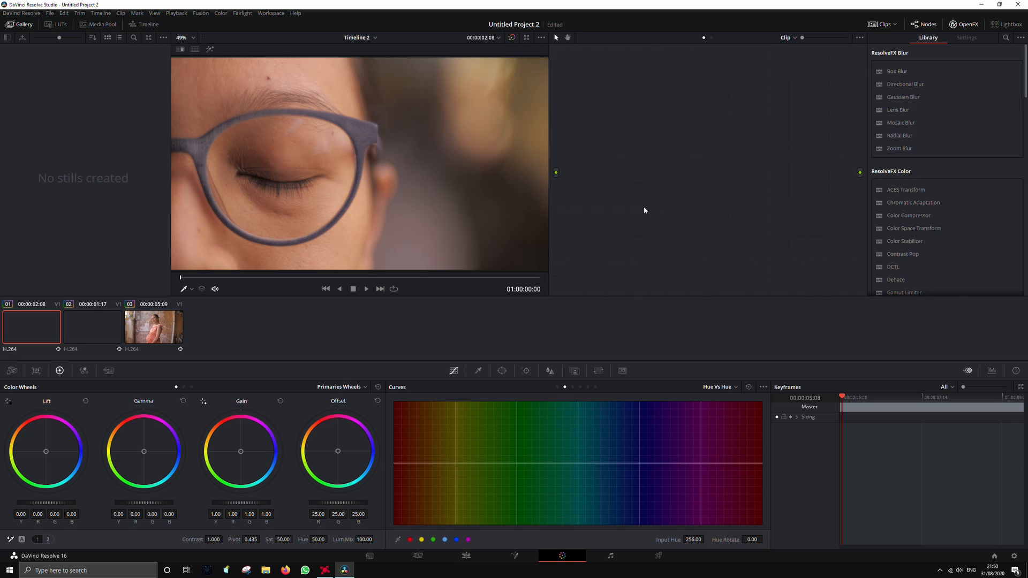
Step: Add a corrector node to the empty node graph and connect it between the source and the output
right_click(596, 181)
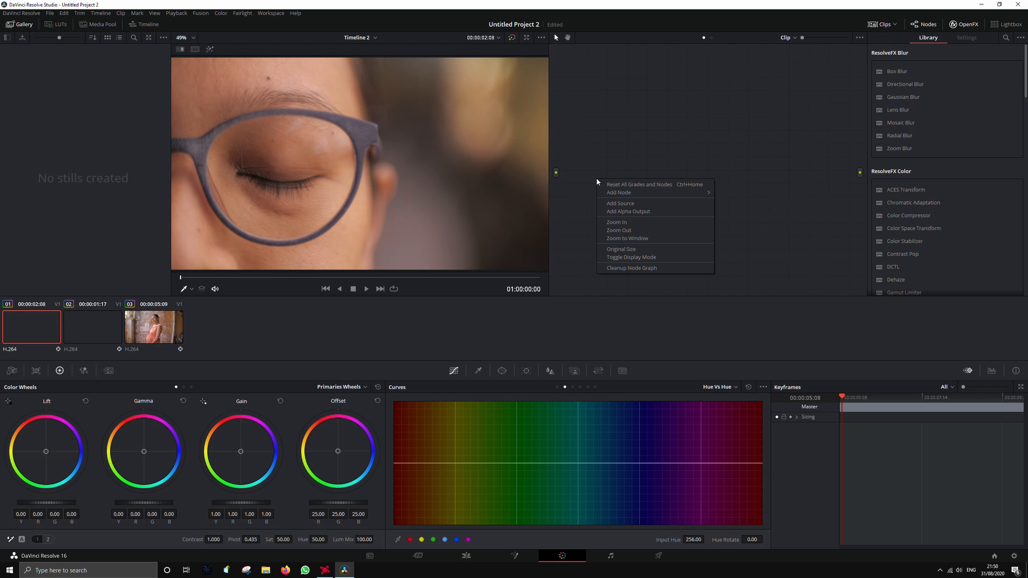
mouse_move(647, 194)
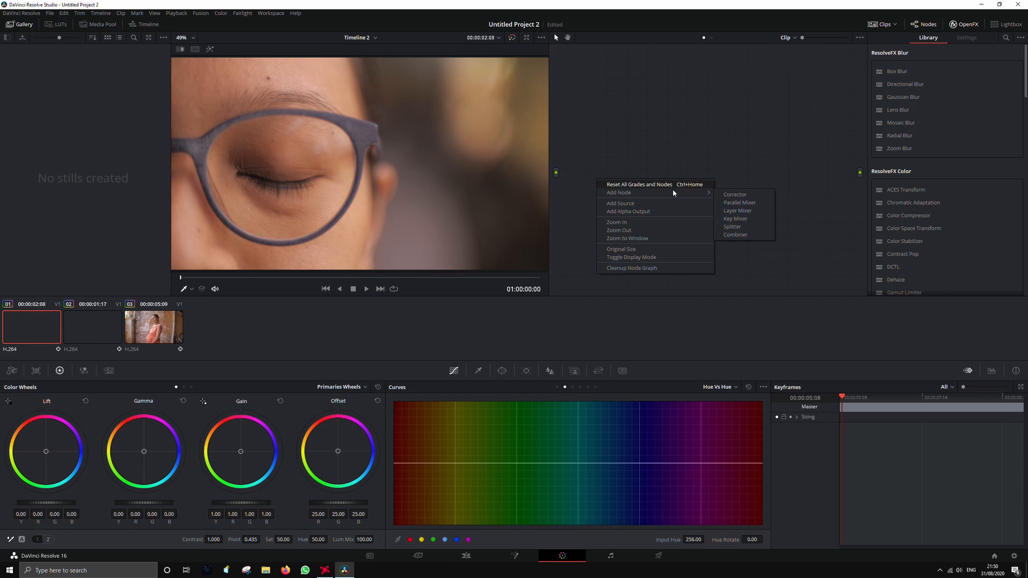
left_click(730, 195)
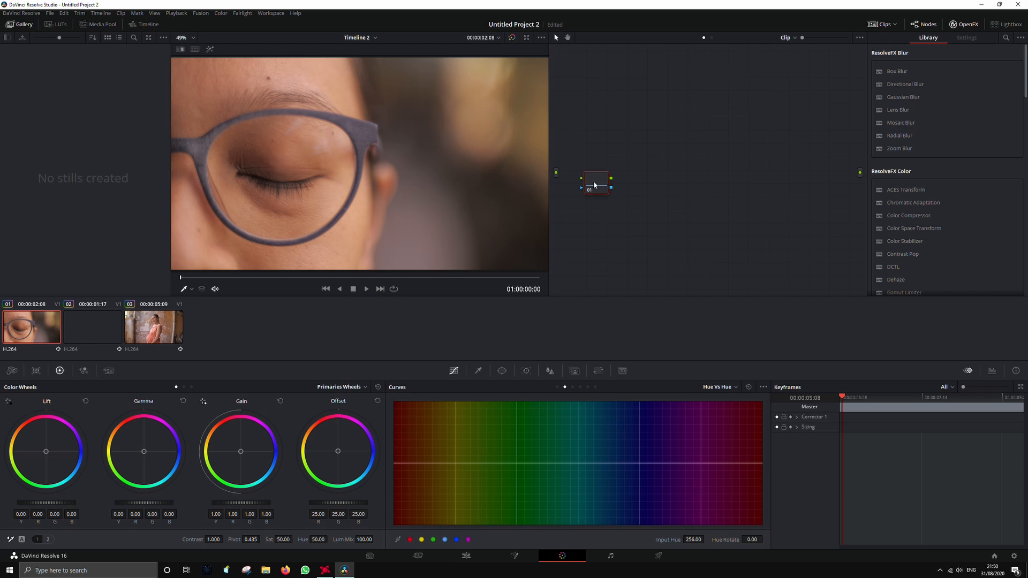
left_click_drag(594, 183, 859, 171)
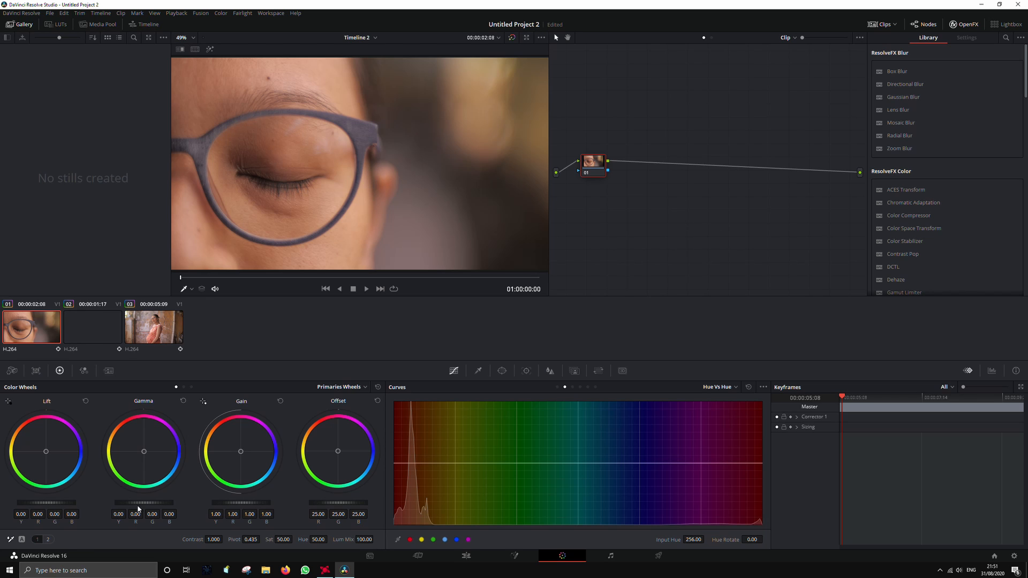
Step: Show the second set of primary adjustments with Temperature and Tint, and display the video scopes
left_click(48, 540)
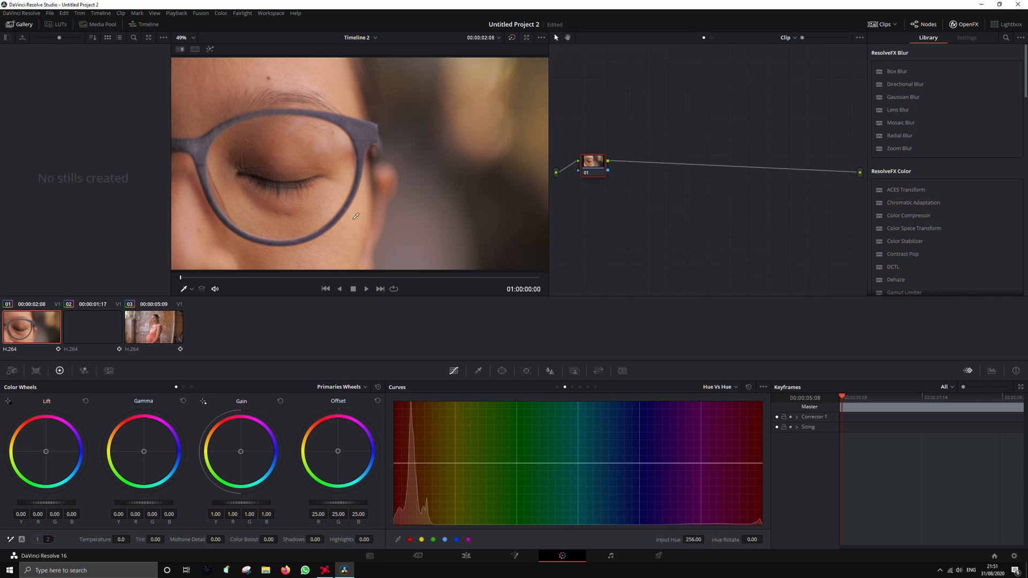
right_click(351, 247)
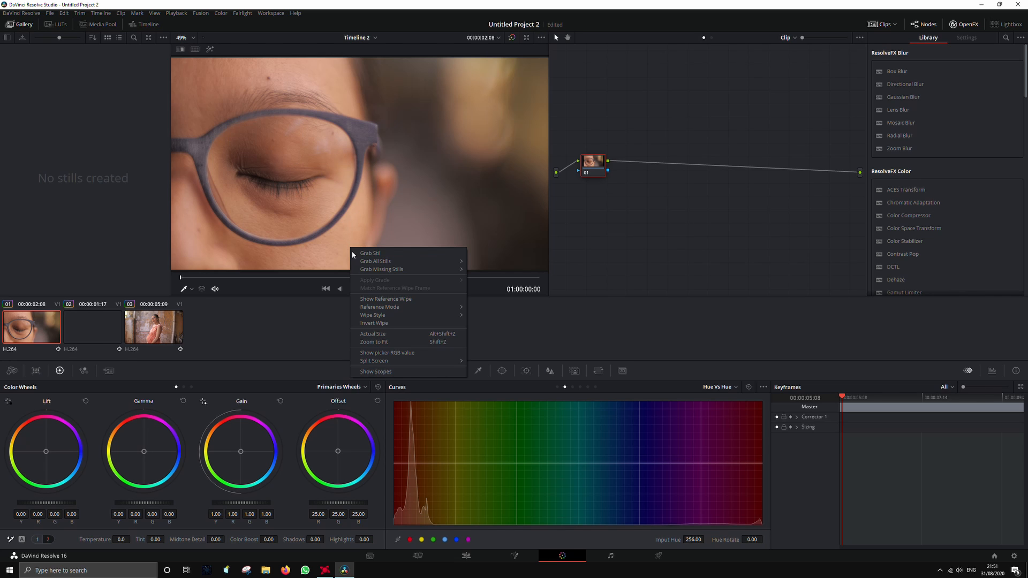
left_click(389, 372)
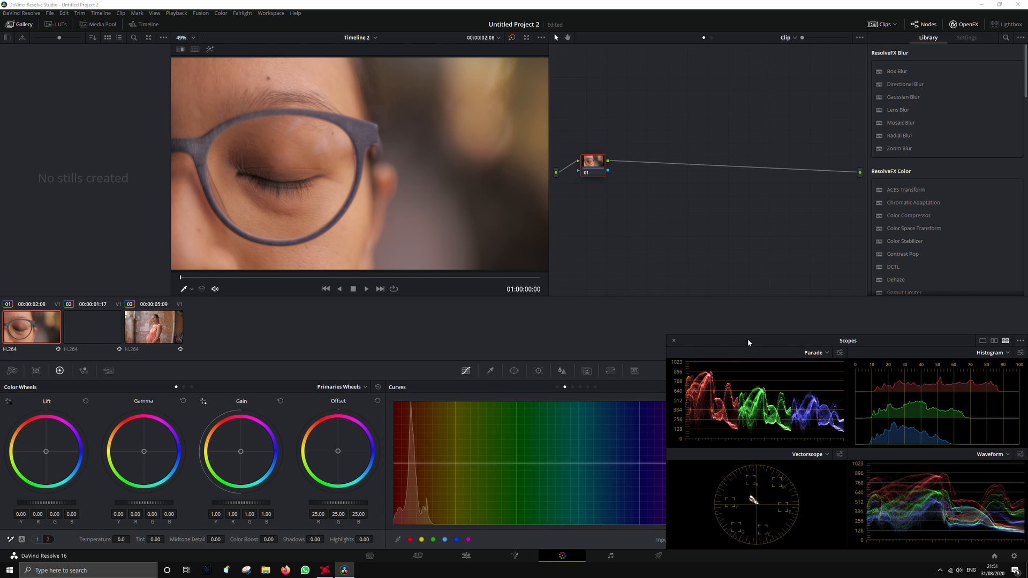
mouse_move(748, 338)
left_mouse_down()
mouse_move(696, 336)
mouse_move(746, 339)
left_mouse_up()
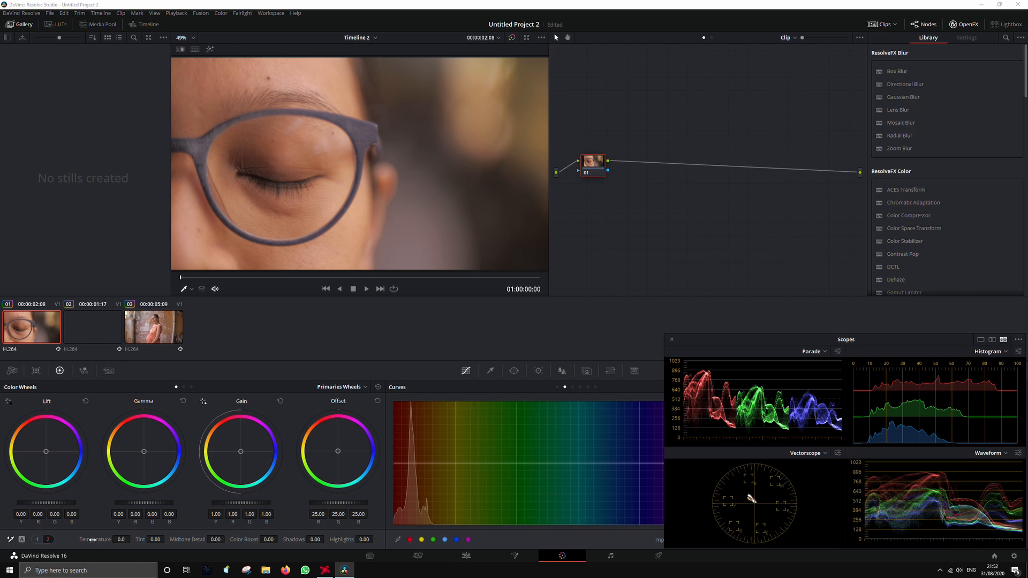
Step: Set node 01's Temperature to -2120 and Tint to -56.50, and compare the image with the correction off and on
left_click_drag(92, 539, 22, 540)
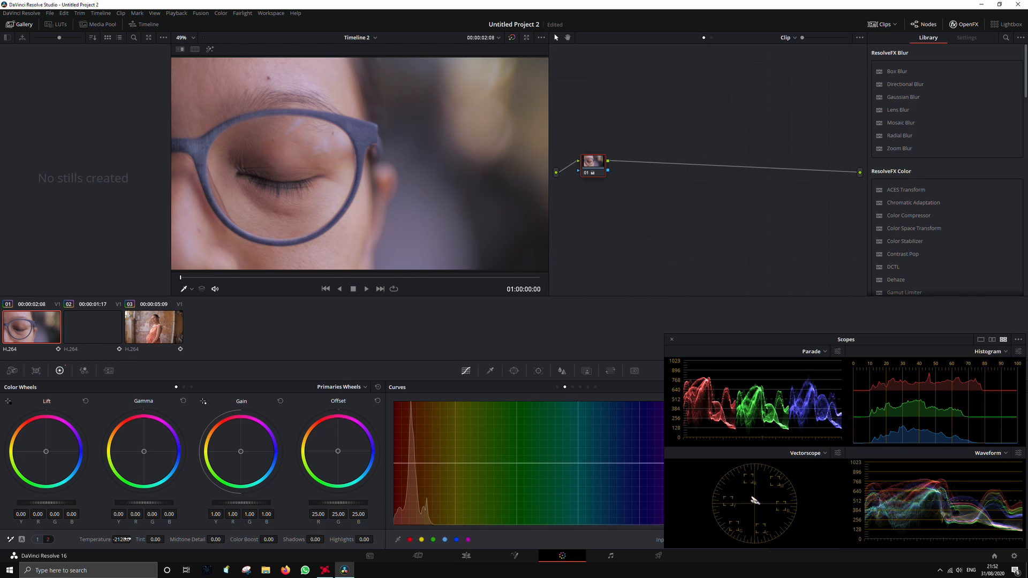
left_click_drag(155, 539, 125, 539)
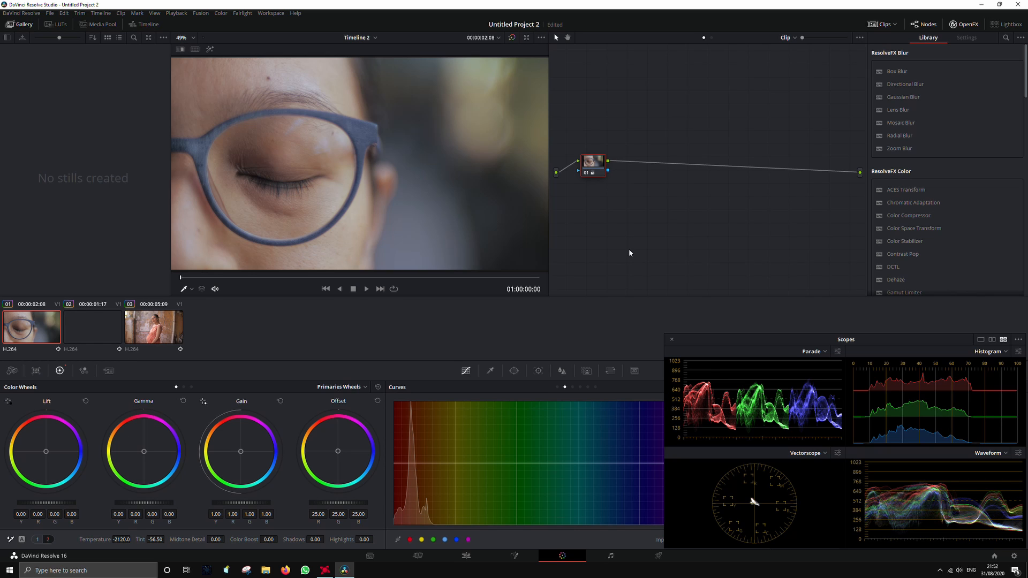
key("ctrl+d")
key("ctrl+d")
Step: Set node 01's master Gain to 1.32, Lift to -0.03 and Gamma to -0.03
left_click_drag(241, 503, 274, 503)
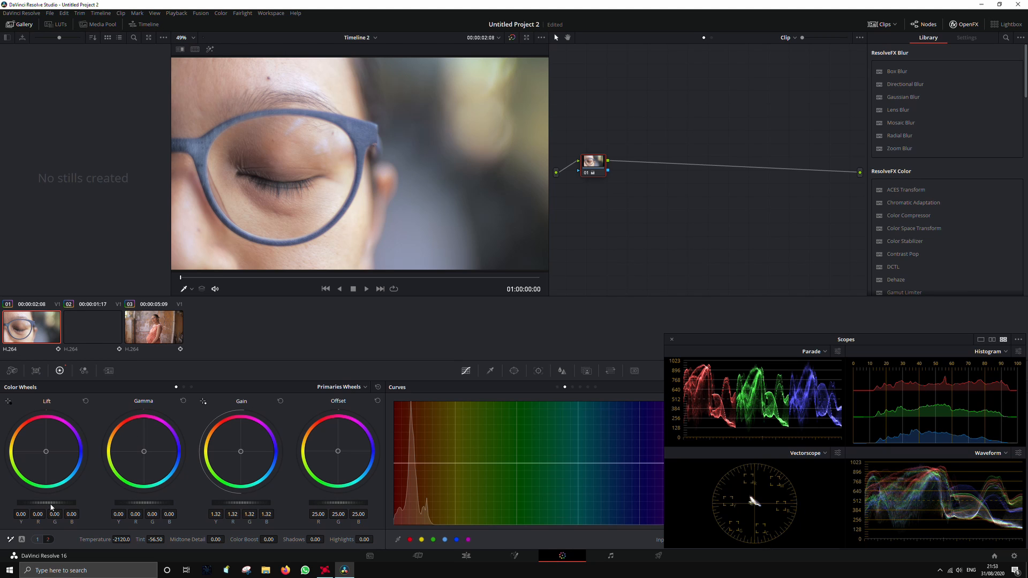
left_click_drag(47, 502, 39, 502)
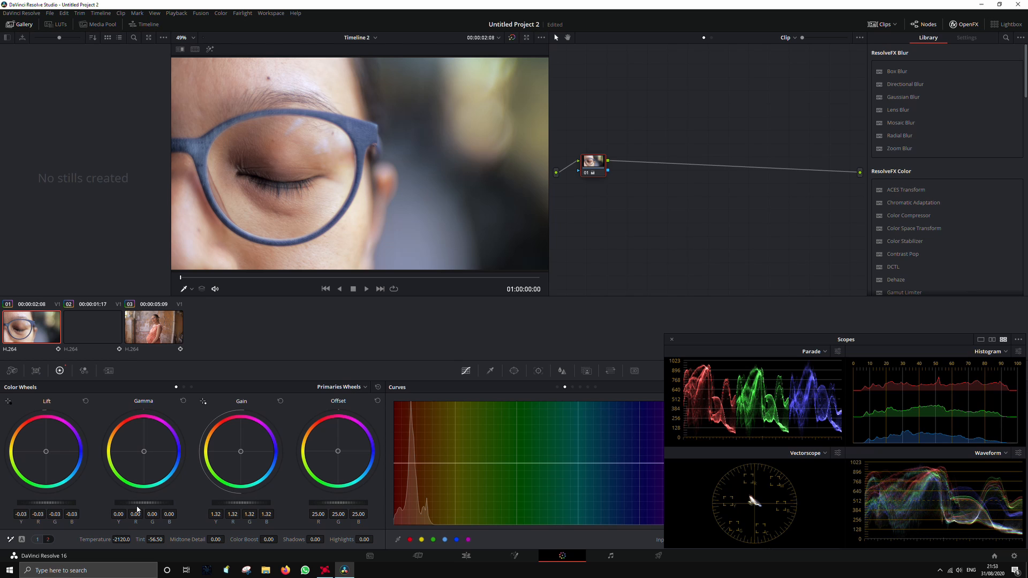
mouse_move(144, 502)
left_mouse_down()
mouse_move(127, 503)
mouse_move(174, 502)
mouse_move(141, 503)
left_mouse_up()
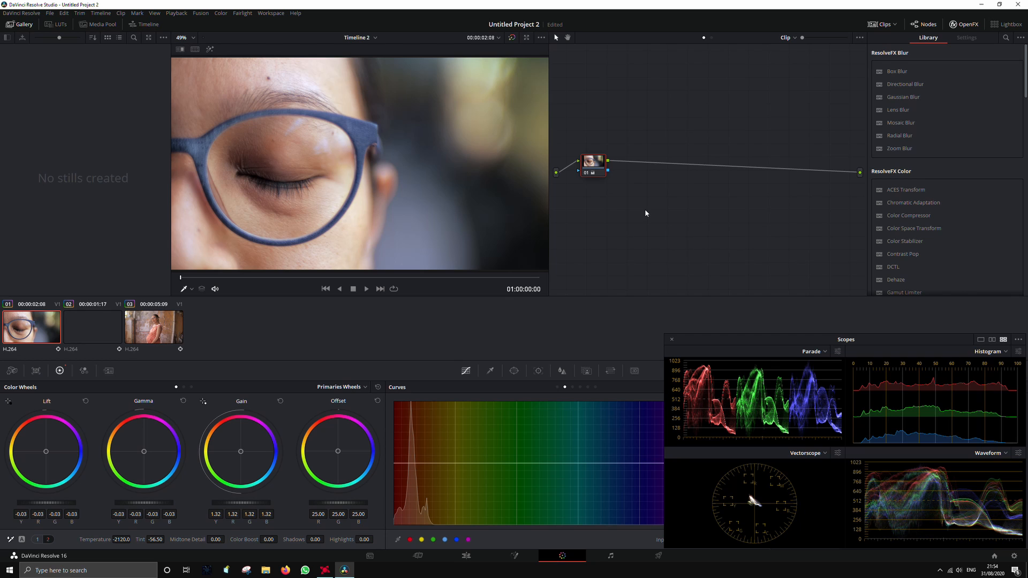
Step: Add a serial node after node 01
right_click(593, 165)
mouse_move(644, 187)
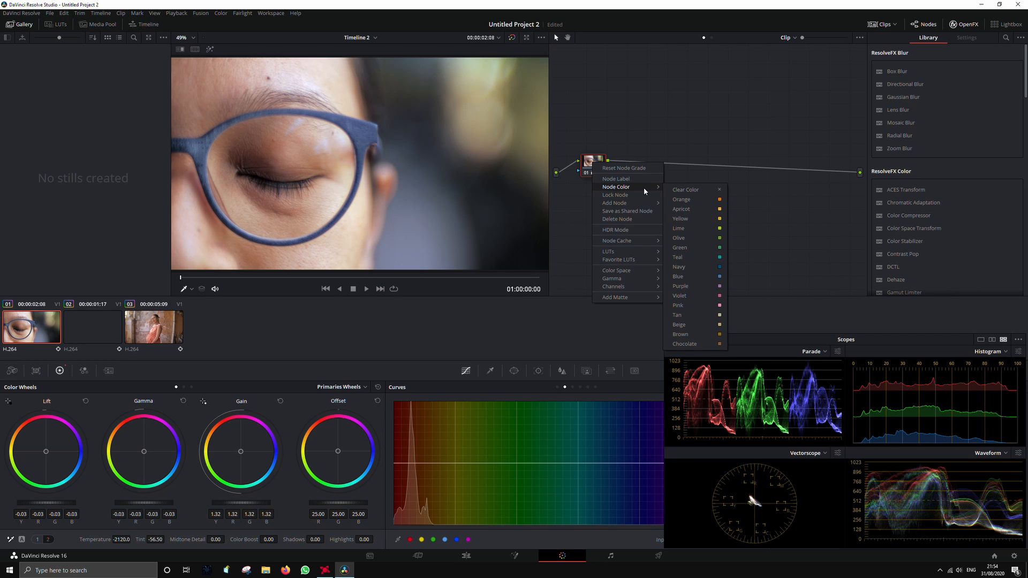
mouse_move(647, 207)
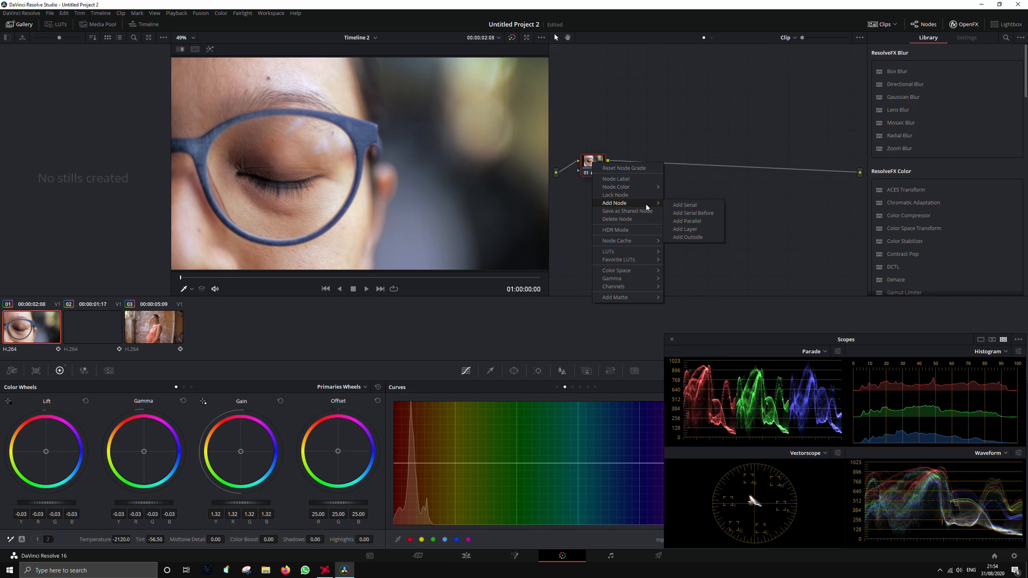
left_click(690, 207)
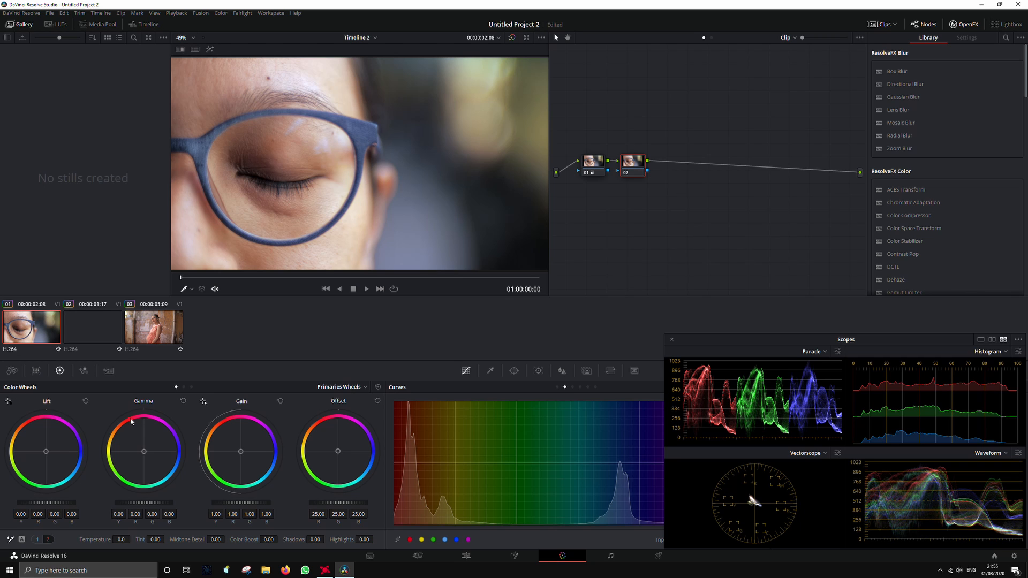
Step: Using the Log wheels on node 02, shift Offset to 18.31, 26.47, 29.76 and Highlight to 0.11, 0.00, -0.34
left_click(184, 387)
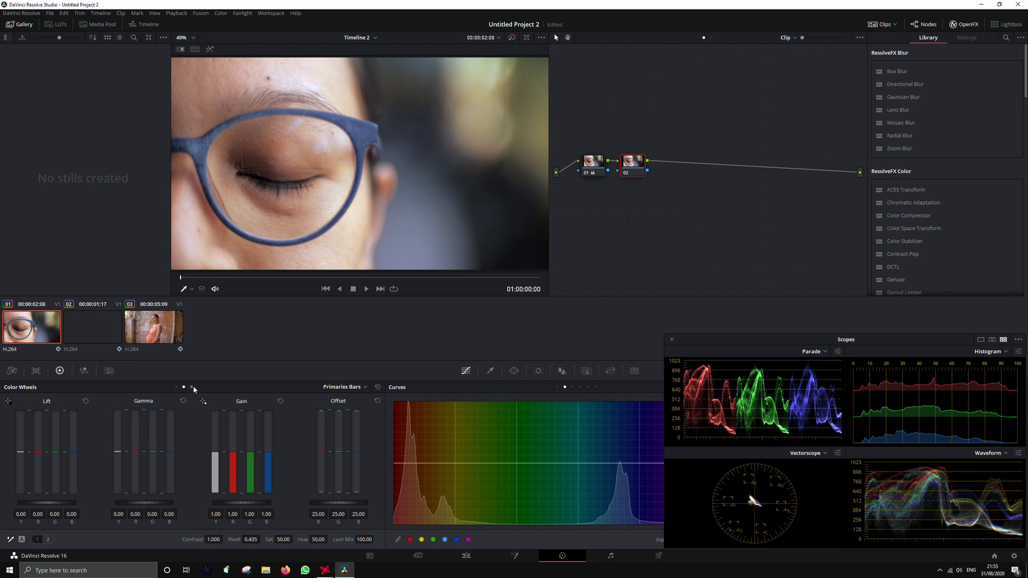
left_click(192, 387)
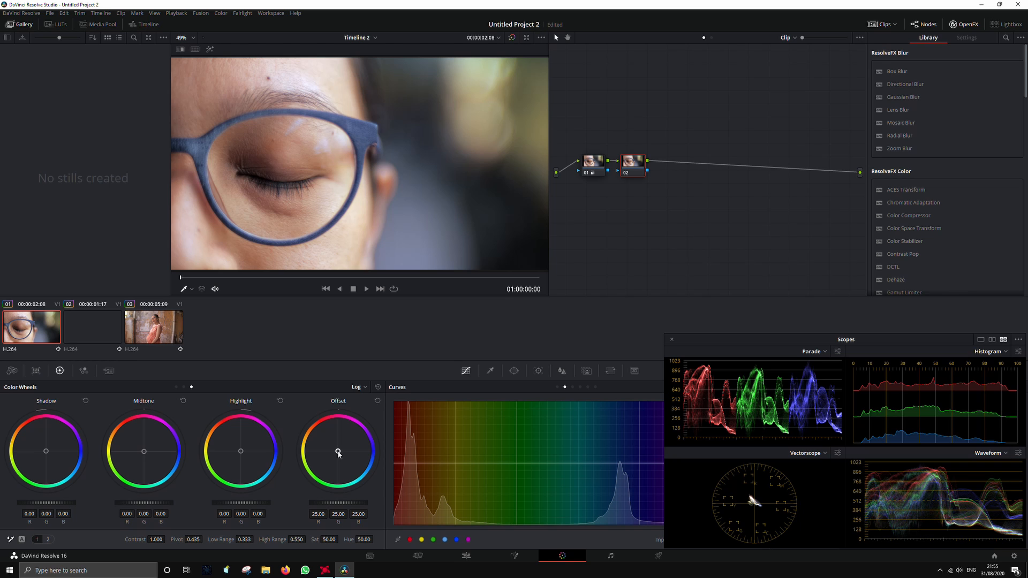
left_click_drag(338, 453, 340, 455)
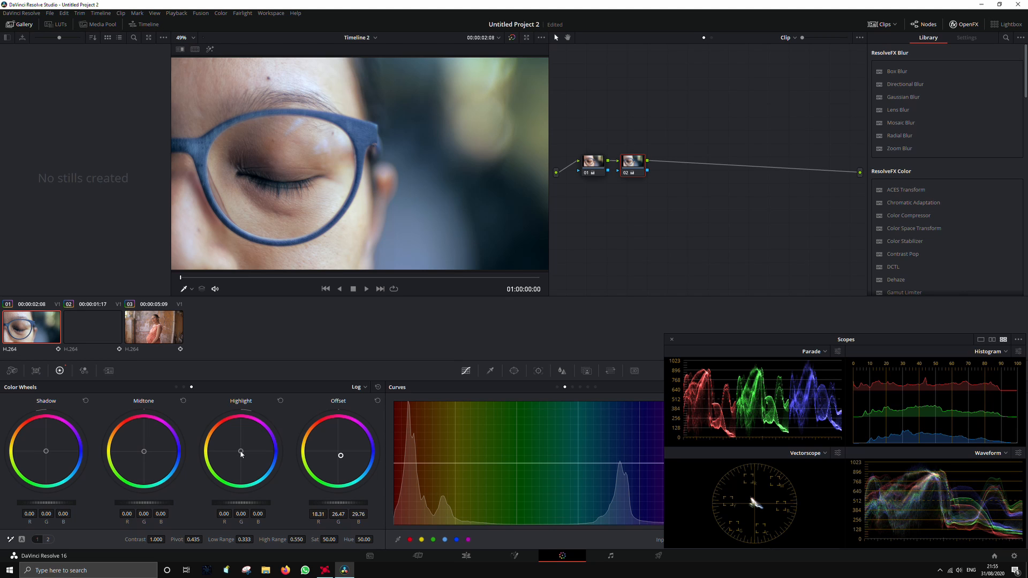
left_click_drag(241, 454, 232, 447)
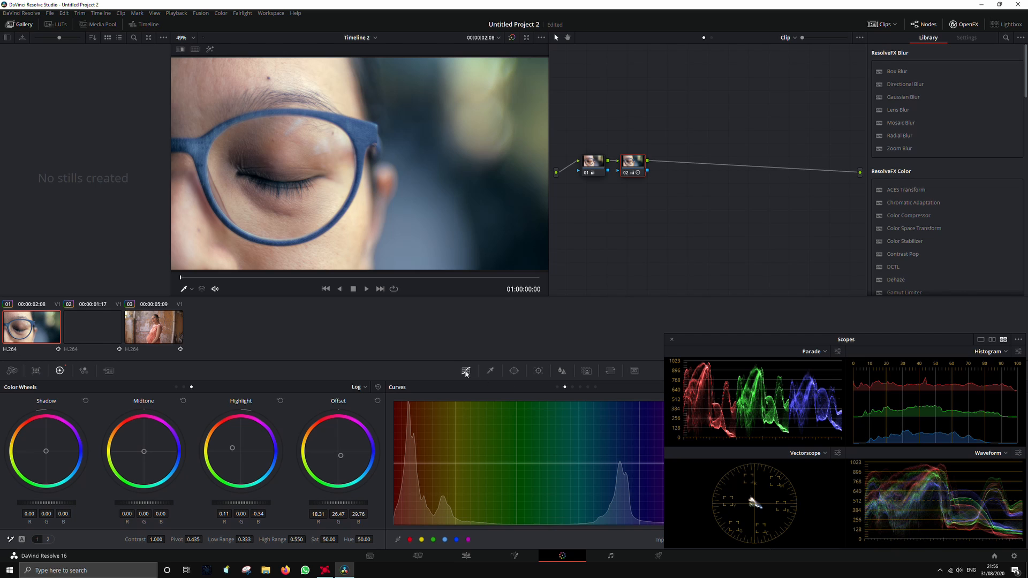
Step: Desaturate node 02's shadows with the Lum Vs Sat curve, lowering the black end fully and holding saturation at 1.00 from input luminance 0.33
left_click(557, 386)
left_click(588, 387)
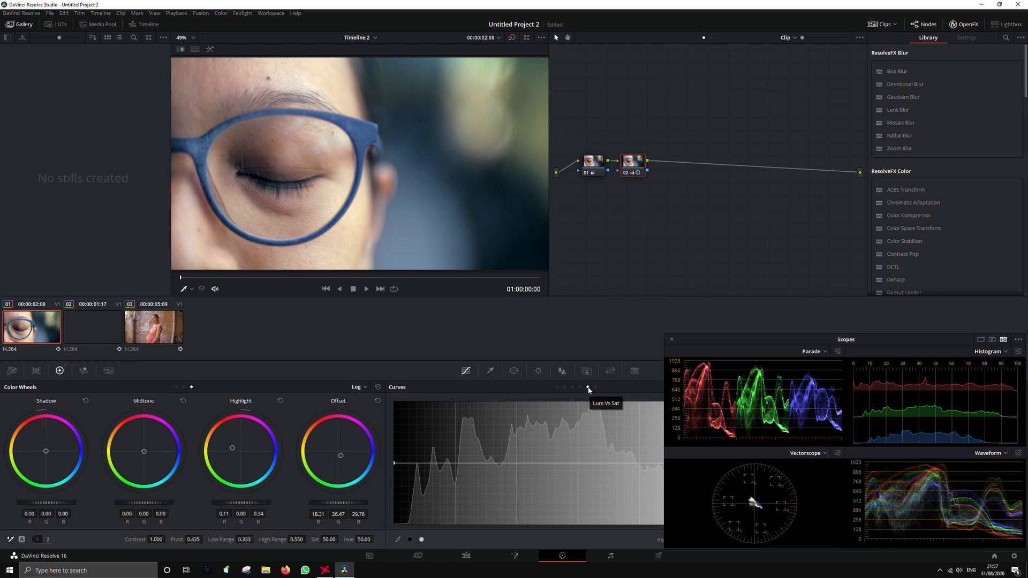
left_click_drag(736, 343, 817, 337)
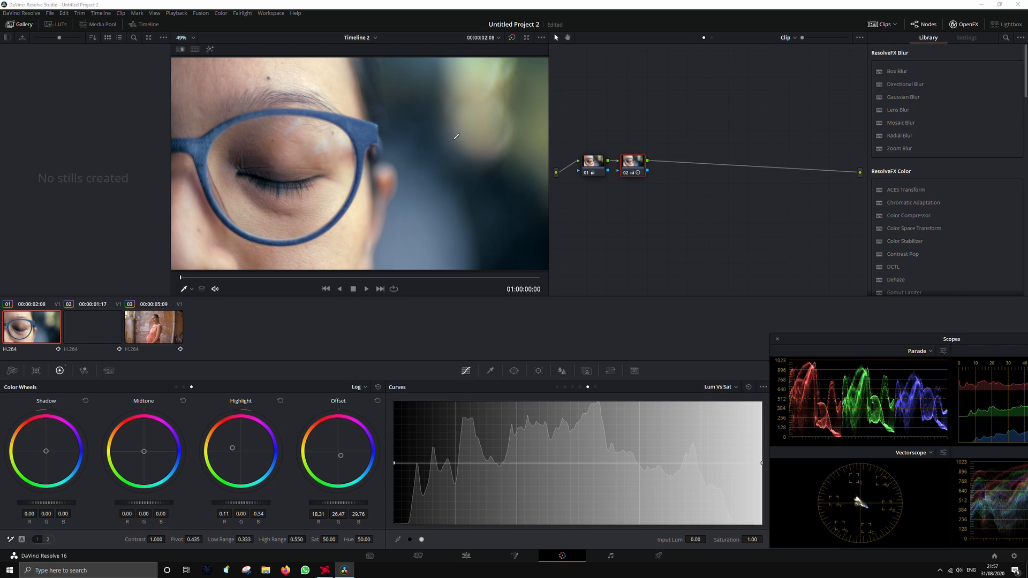
left_click_drag(397, 465, 388, 531)
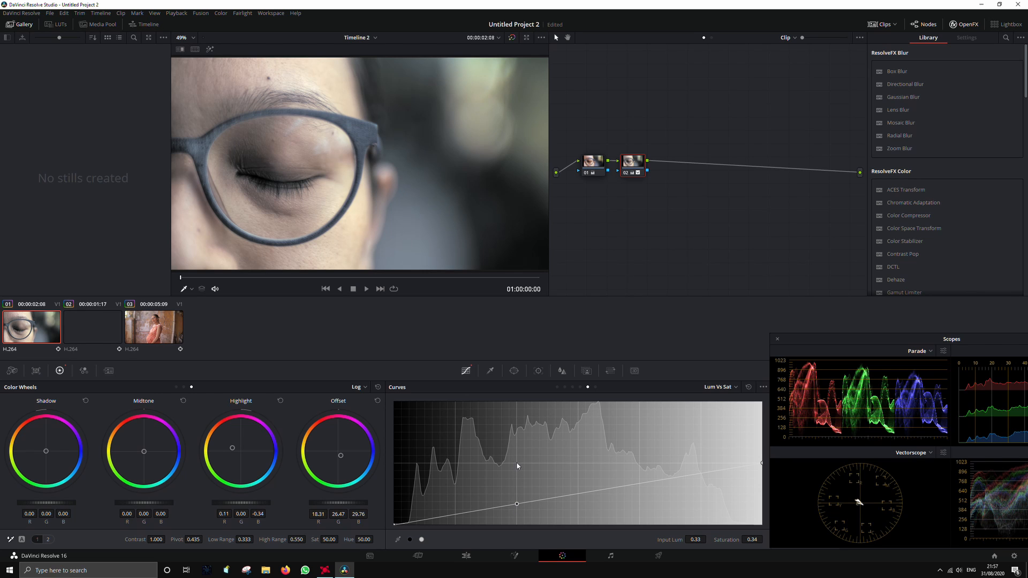
left_click_drag(517, 505, 518, 466)
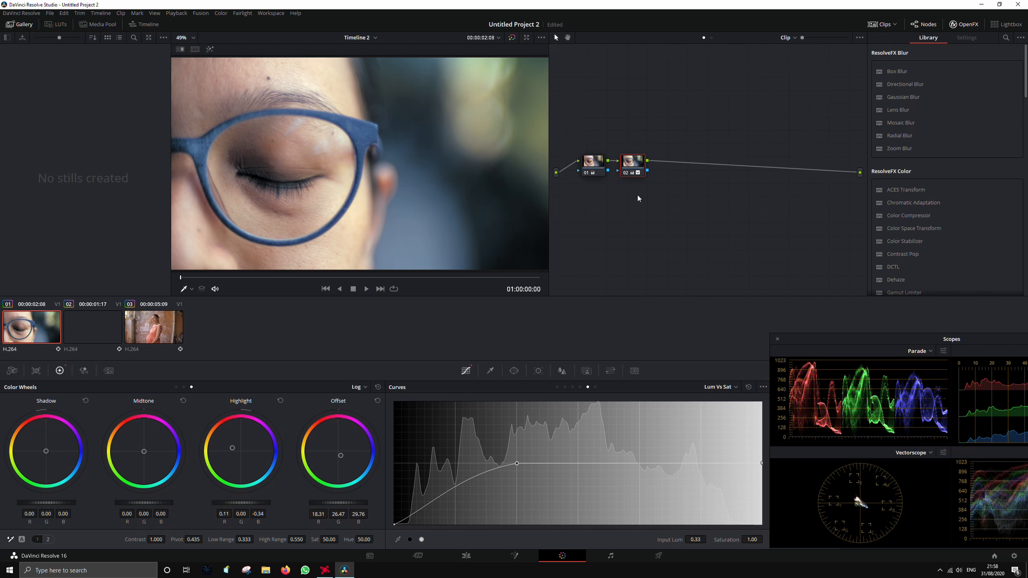
Step: Select nodes 01 and 02 and toggle them off and on to compare the image before and after grading
left_click_drag(637, 195, 581, 151)
key("ctrl+d")
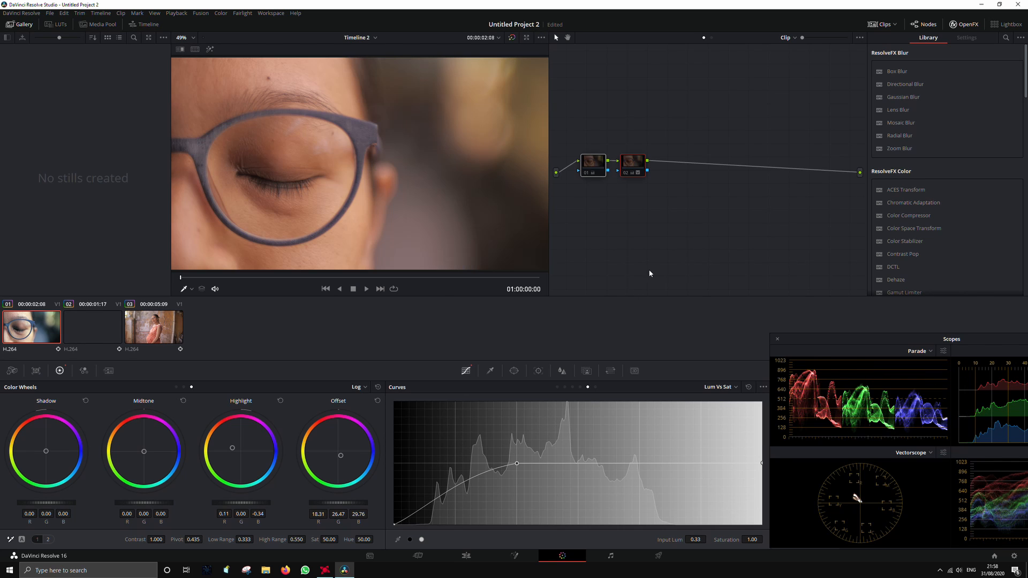
key("ctrl+d")
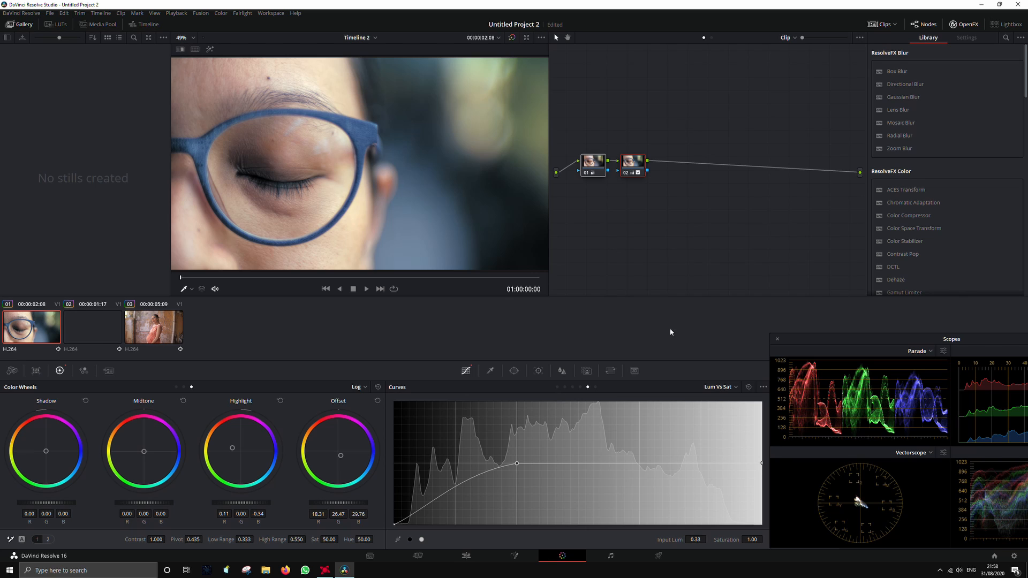
Step: Add a serial node after node 02 and apply the favorite LUT AUX HLG-06 HOLIDAY LT to it
right_click(630, 167)
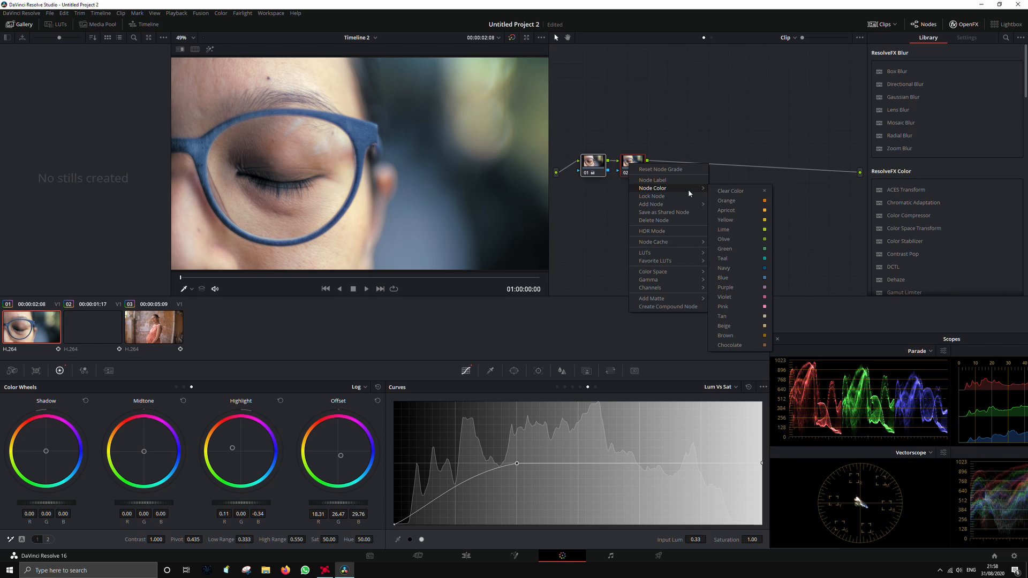
mouse_move(687, 204)
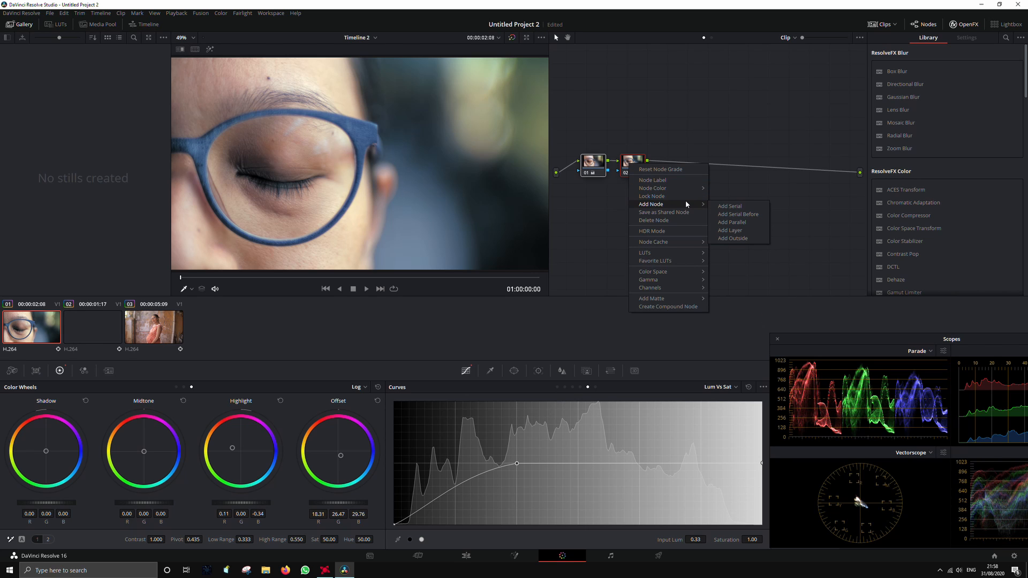
left_click(729, 206)
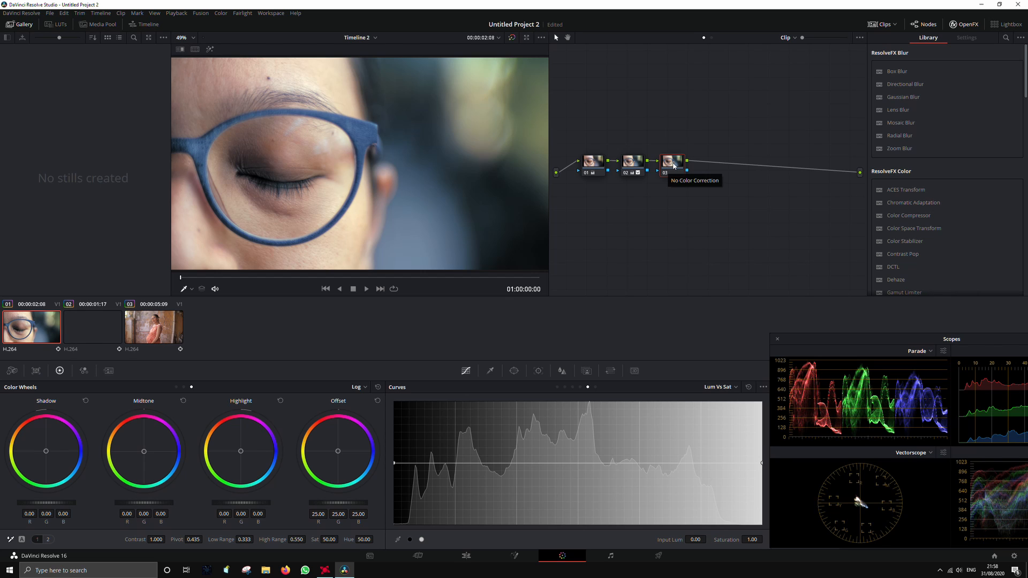
right_click(673, 165)
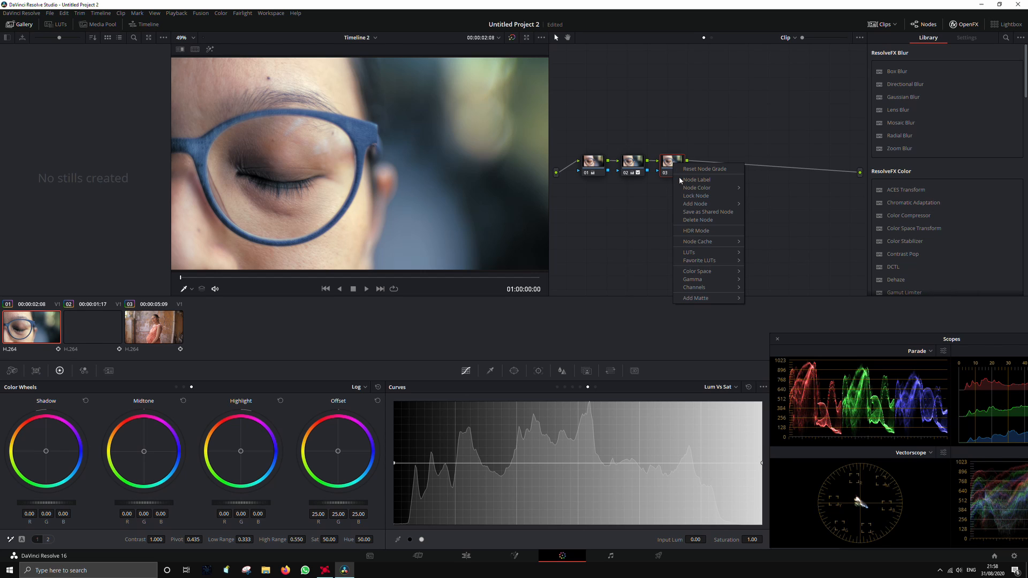
mouse_move(703, 262)
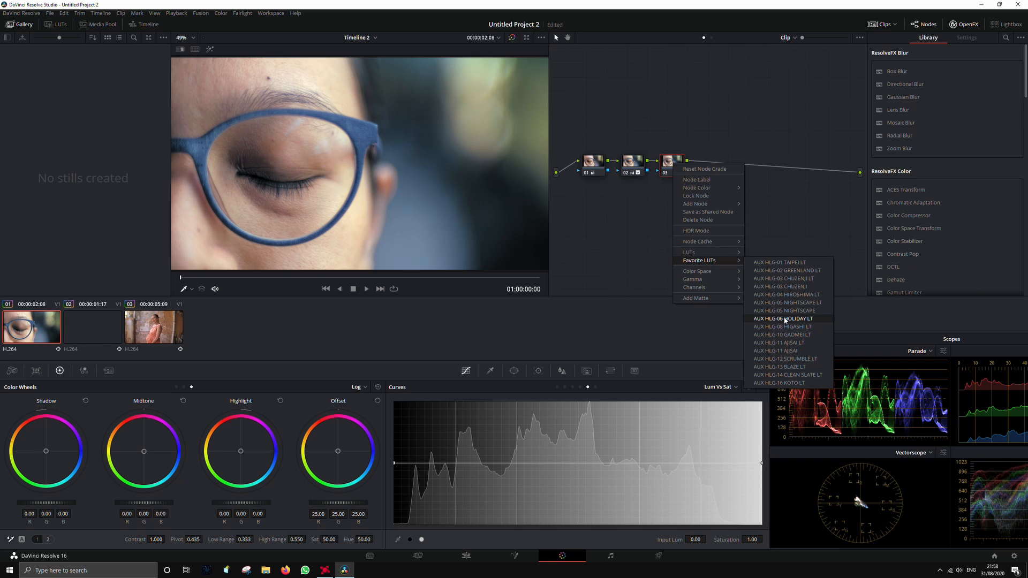
left_click(786, 319)
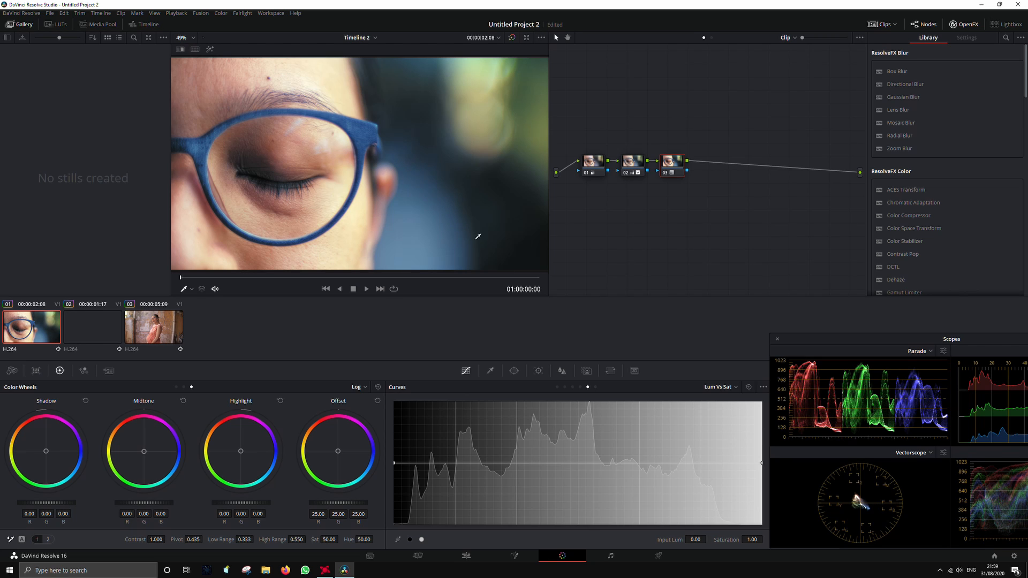
Step: Reduce the LUT's strength on node 03 by setting the Key Output Gain to 0.618
left_click(586, 372)
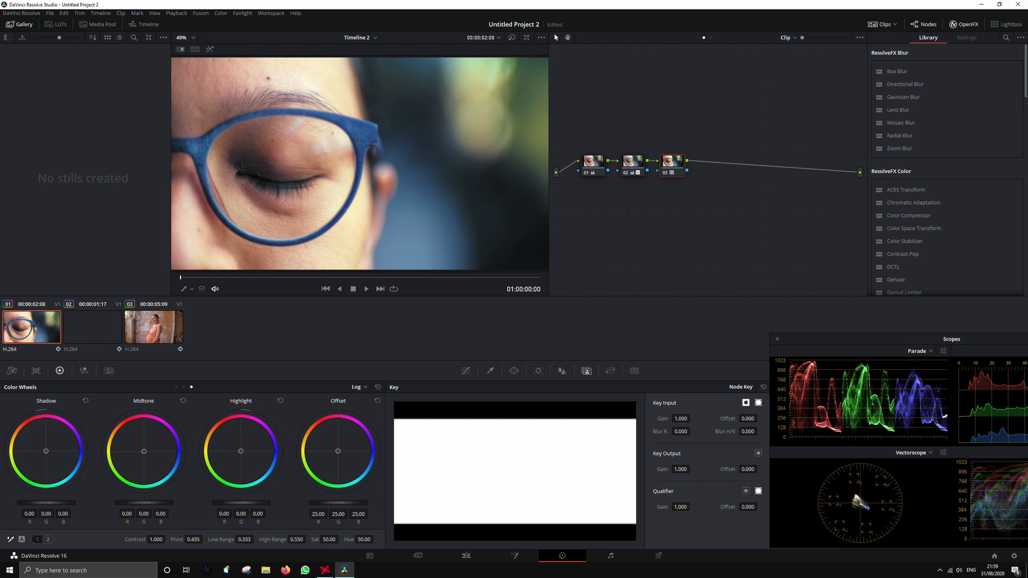
mouse_move(680, 469)
left_mouse_down()
mouse_move(633, 469)
mouse_move(692, 469)
left_mouse_up()
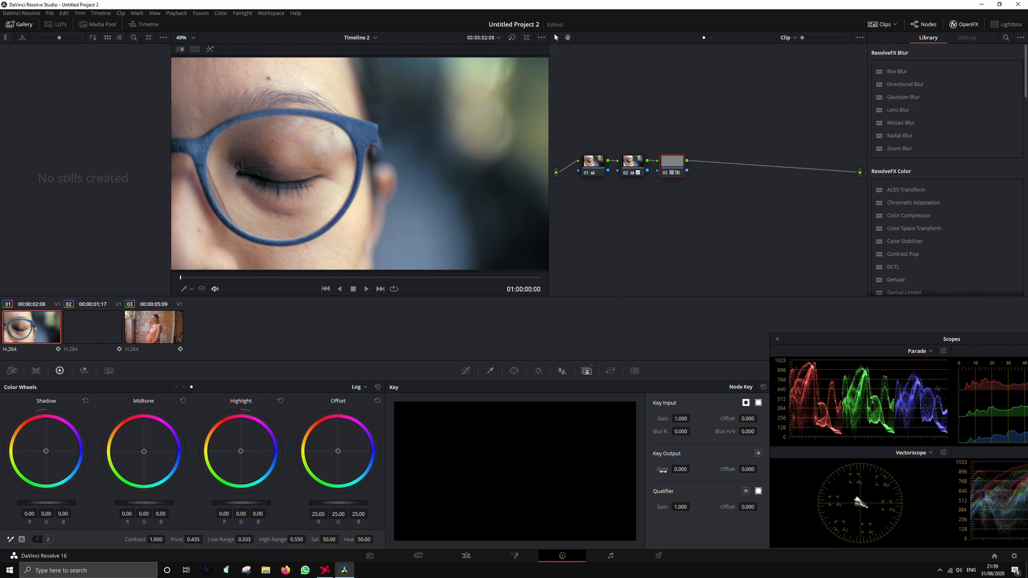
left_click_drag(664, 471, 692, 469)
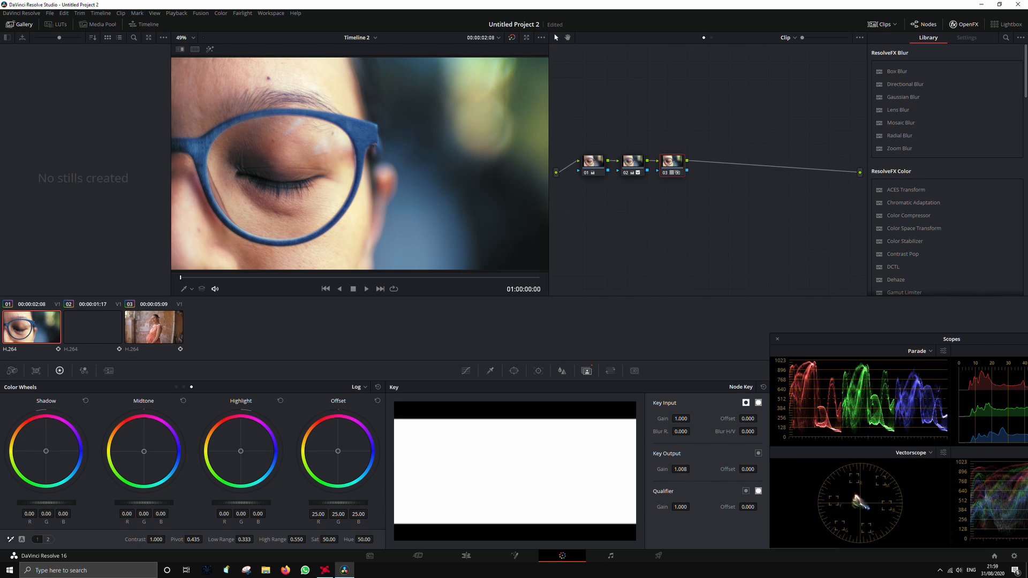
left_click_drag(662, 469, 572, 469)
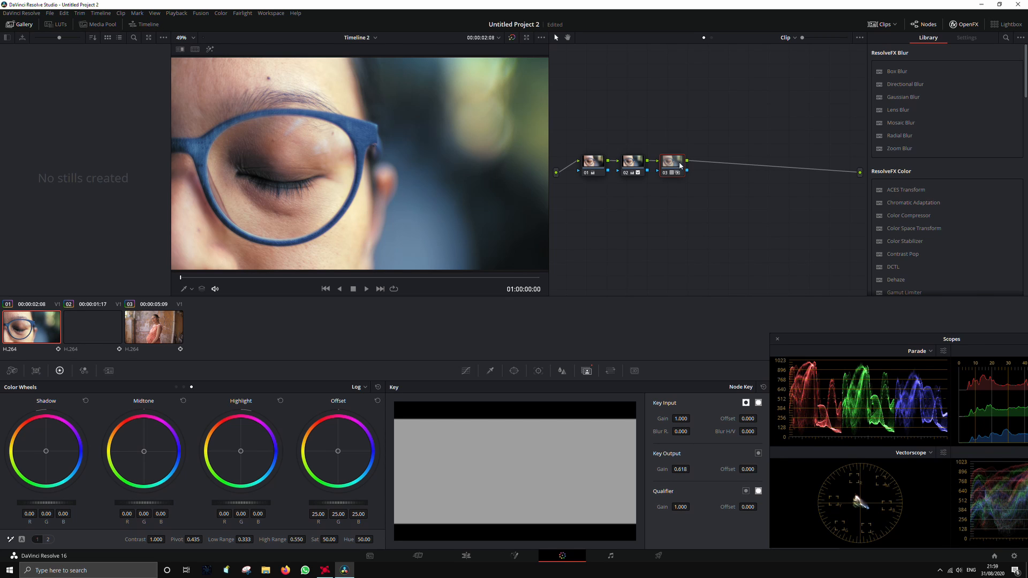
Step: Select all three nodes and toggle them off and on repeatedly to compare the full grade with the original
left_click_drag(672, 222, 582, 130)
key("ctrl+d")
key("ctrl+d")
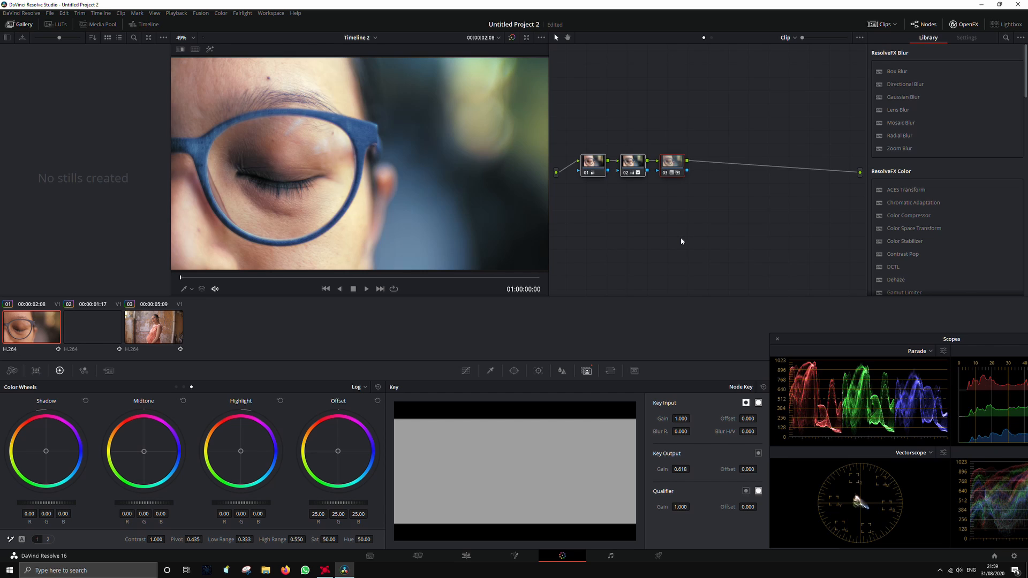
key("ctrl+d")
key("ctrl+d")
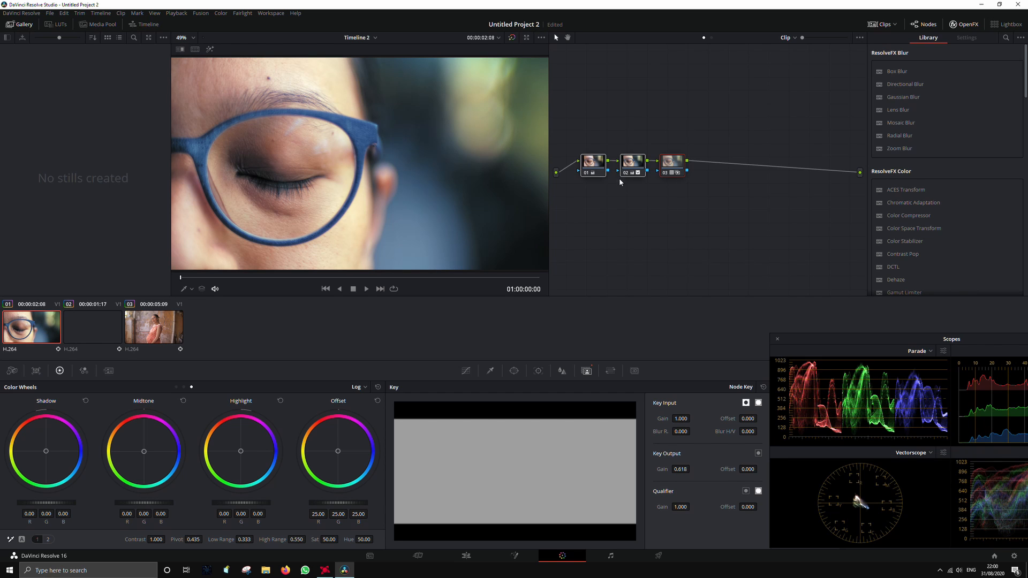
Step: Clear the multiple node selection and select only node 01
left_click(593, 201)
left_click(592, 161)
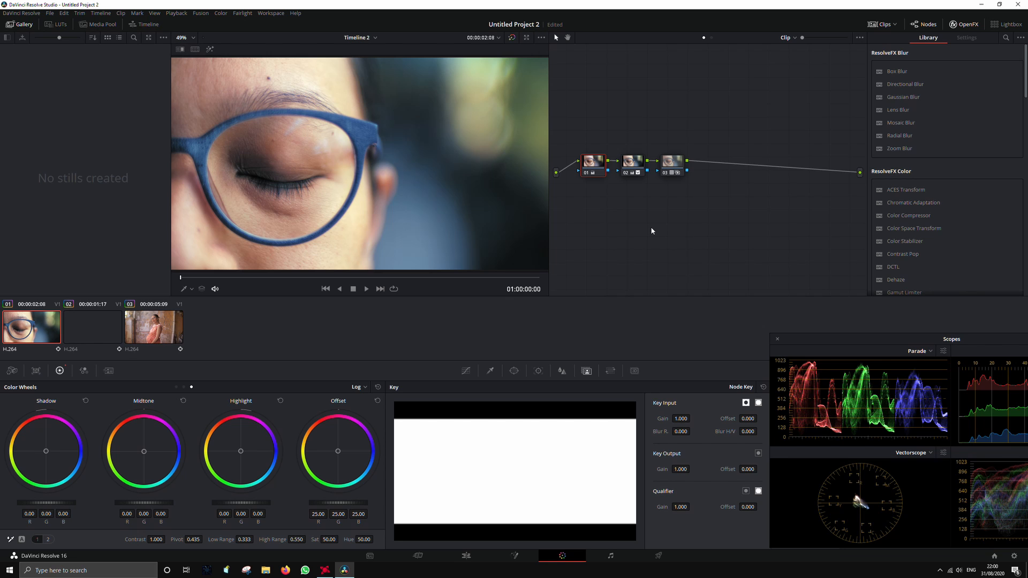
mouse_move(343, 571)
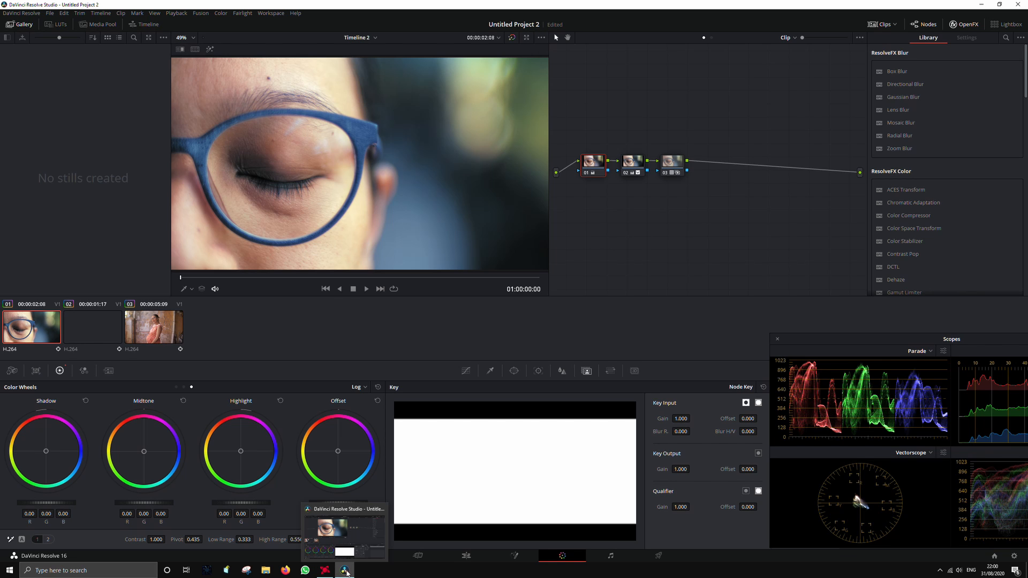